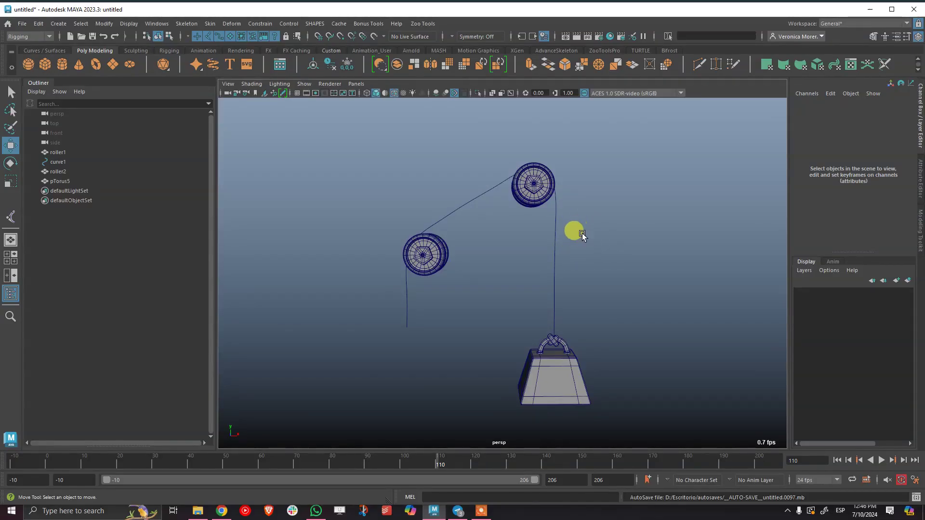
Tumble the pulley scene to a slightly turned angle and select the rope curve curve1.
alt+drag(560, 283, 480, 249)
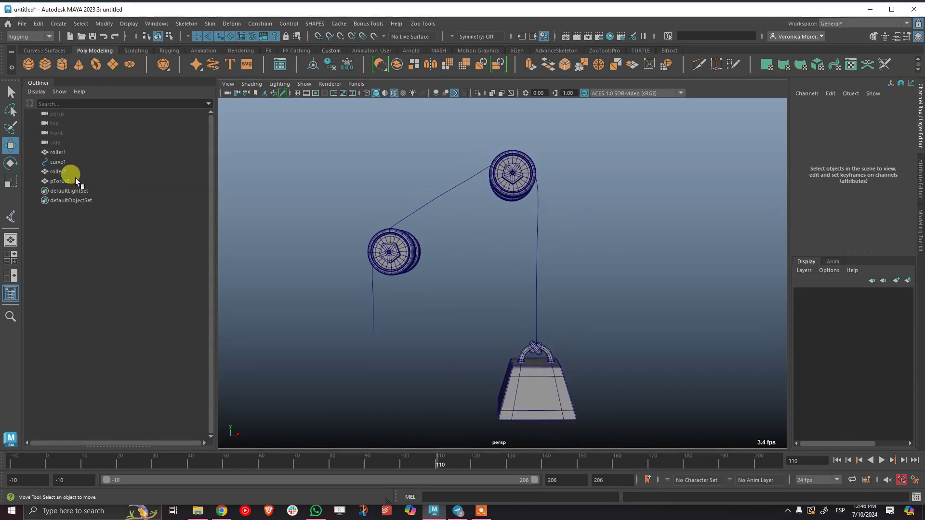
click(63, 162)
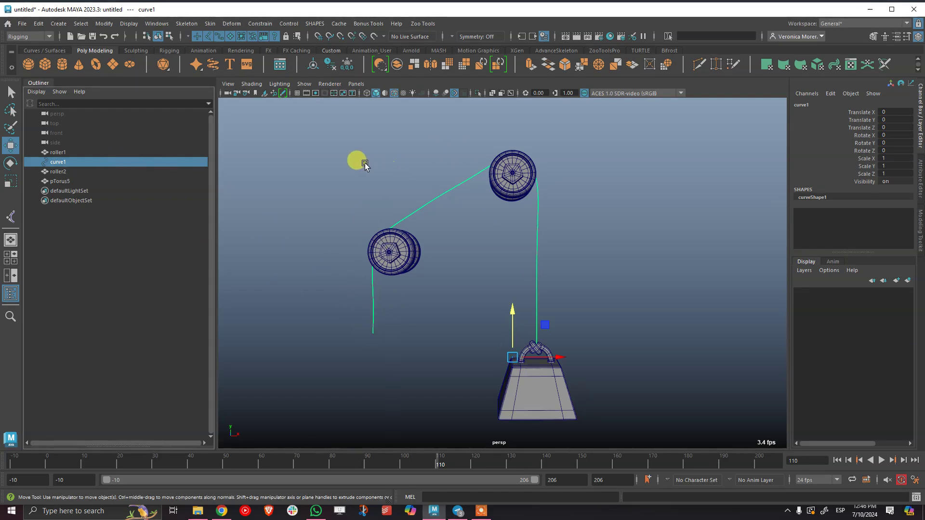
Sweep curve1 into a thin tube mesh sweep1 with smaller Scale Profile and higher Precision.
click(212, 64)
click(492, 184)
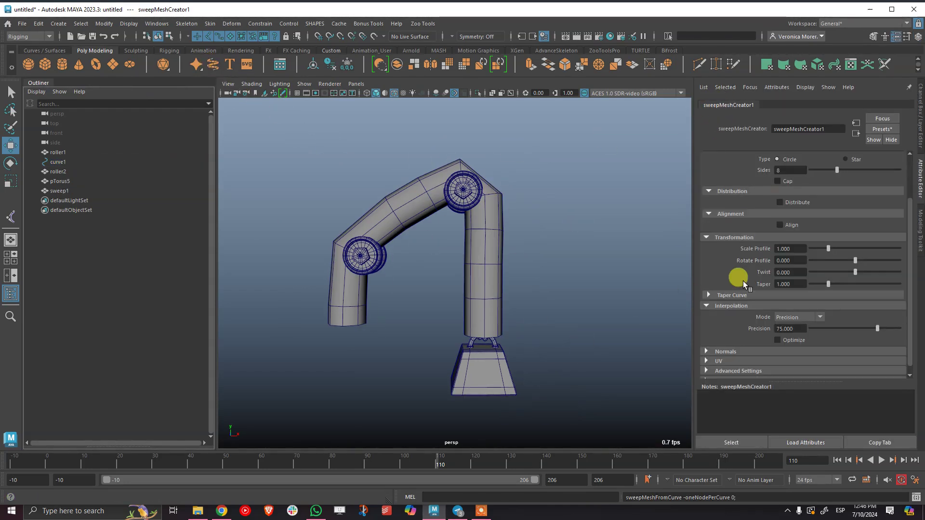
drag(827, 248, 810, 327)
drag(880, 327, 885, 327)
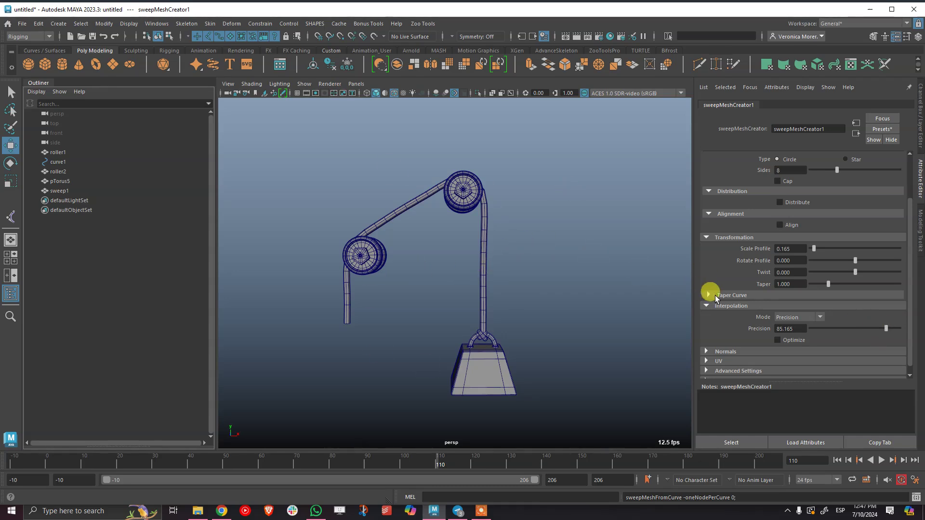
drag(799, 246, 754, 241)
key(Return)
click(920, 118)
click(417, 224)
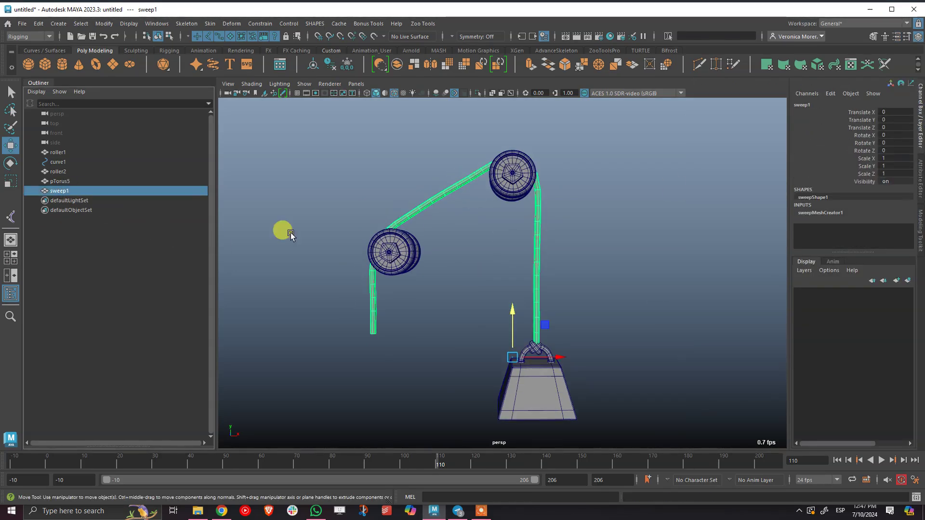
With curve1 selected, bring up Bonus Tools > Rigging to reach Create Joints on Curve.
click(73, 171)
click(86, 163)
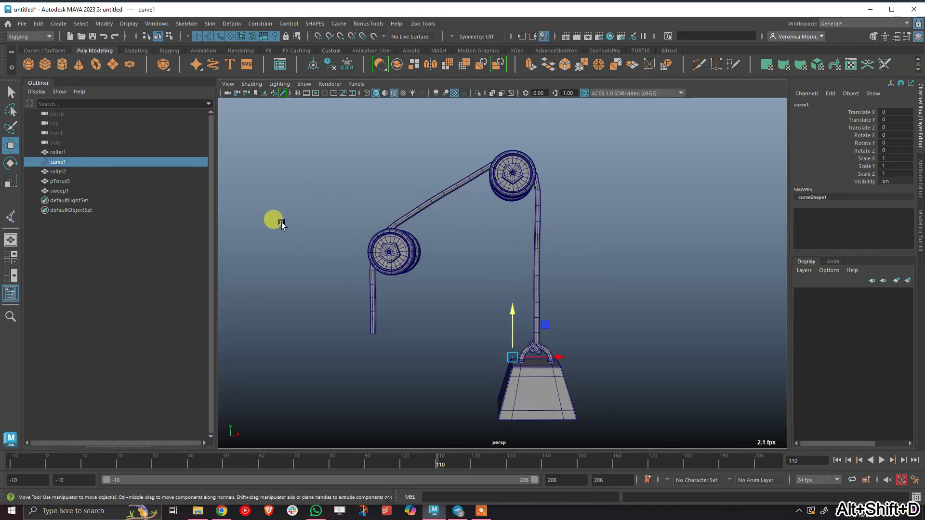
click(281, 221)
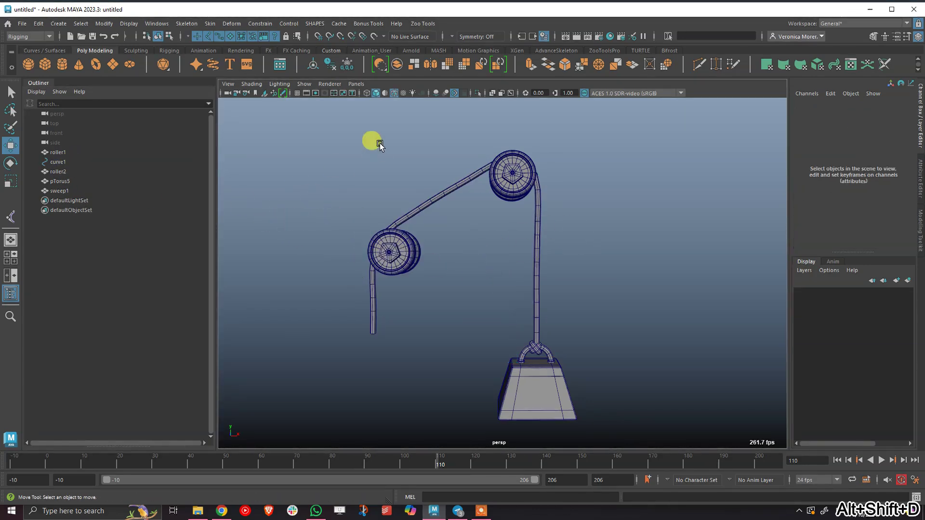
click(371, 25)
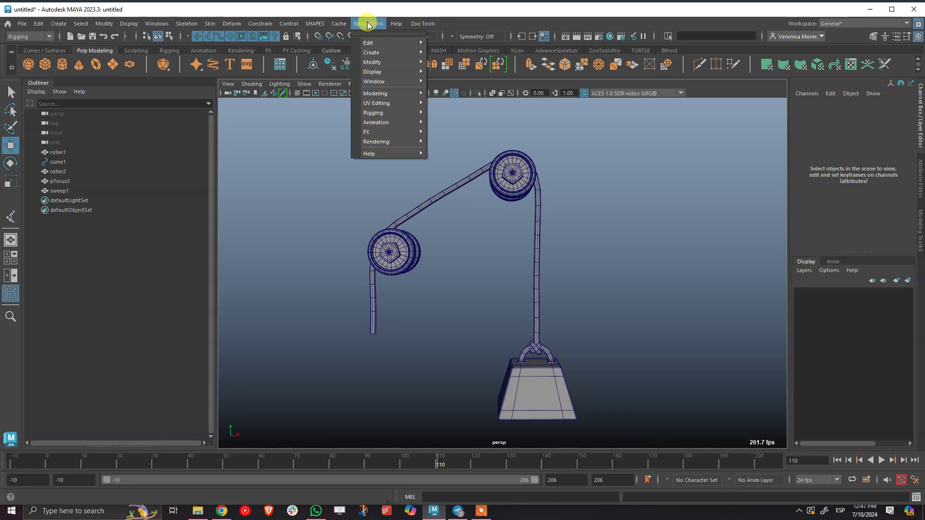
mouse_move(104, 23)
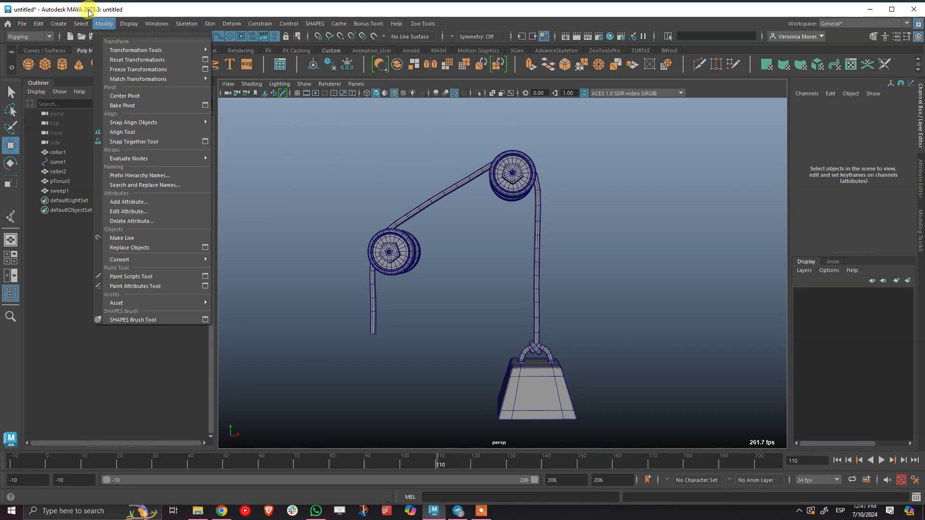
mouse_move(372, 25)
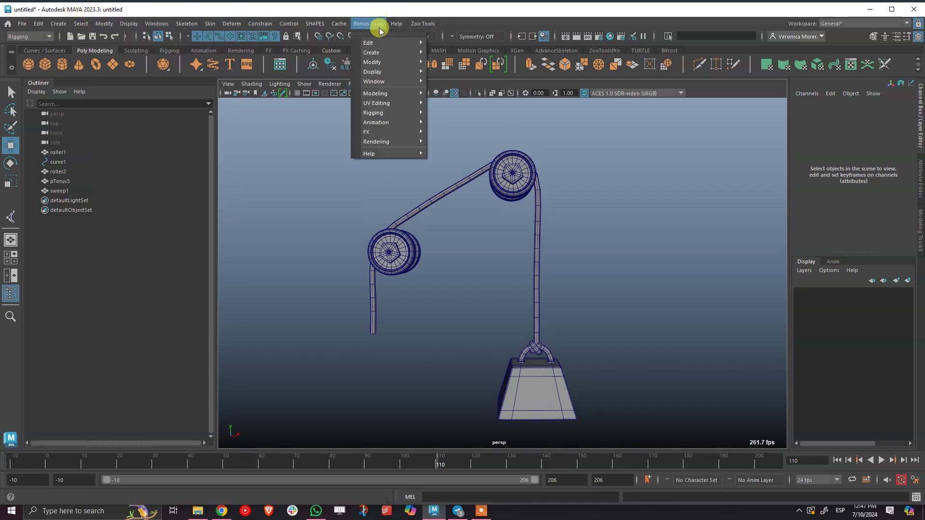
click(60, 161)
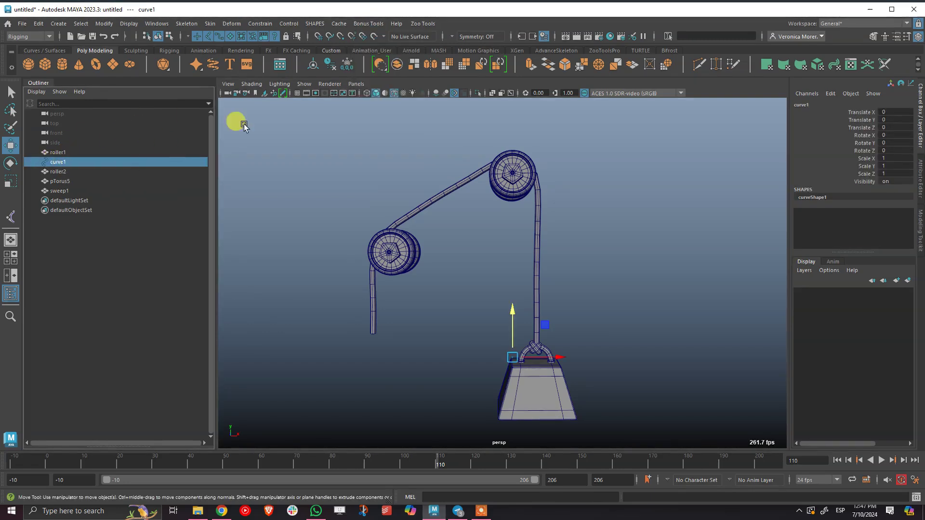
click(369, 24)
mouse_move(409, 112)
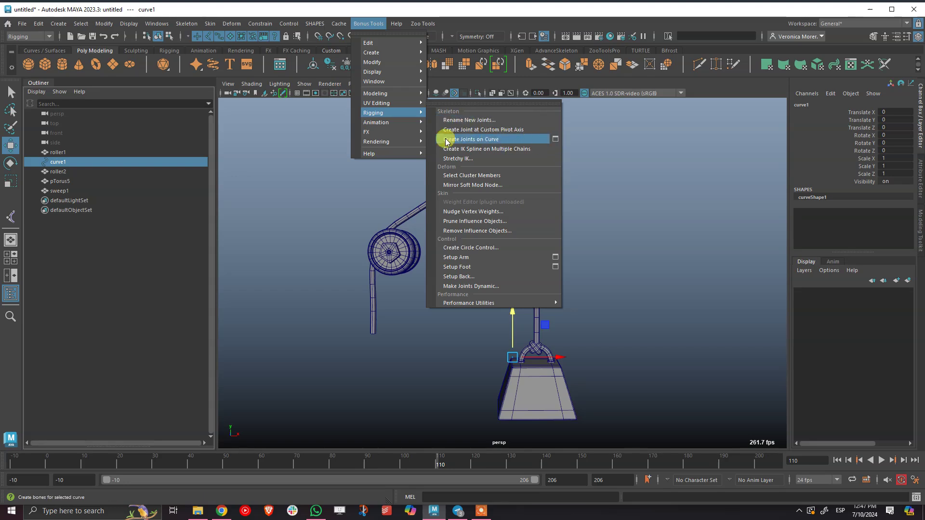
Create 25 bones on curve1 with Add Spline IK, checking the chain in wireframe.
click(555, 140)
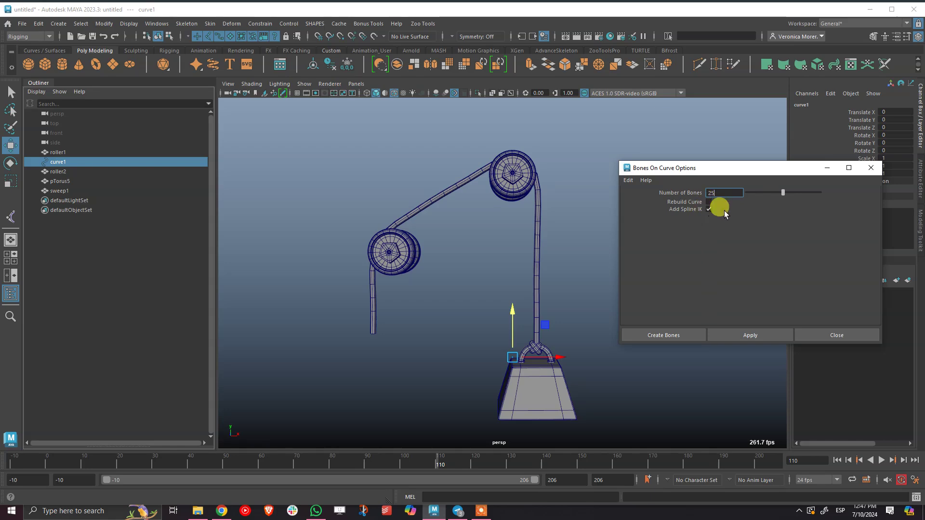
click(677, 337)
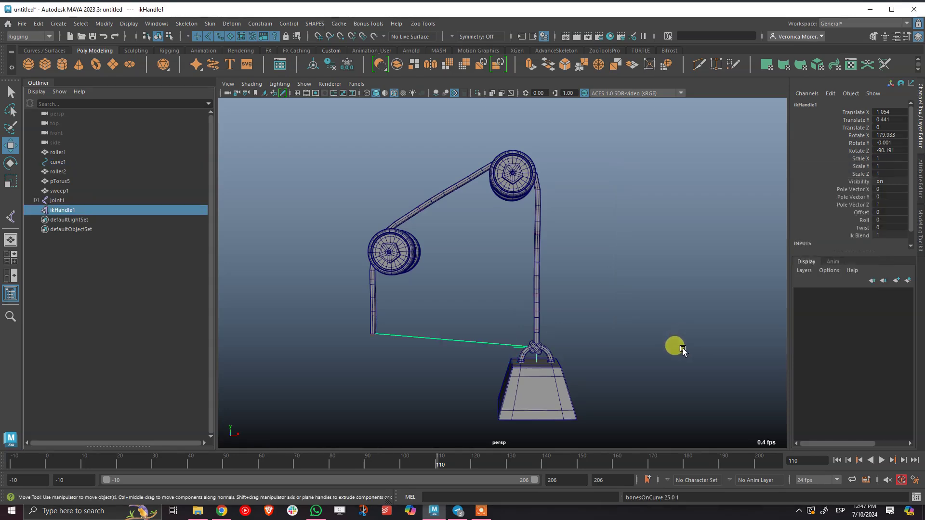
click(367, 93)
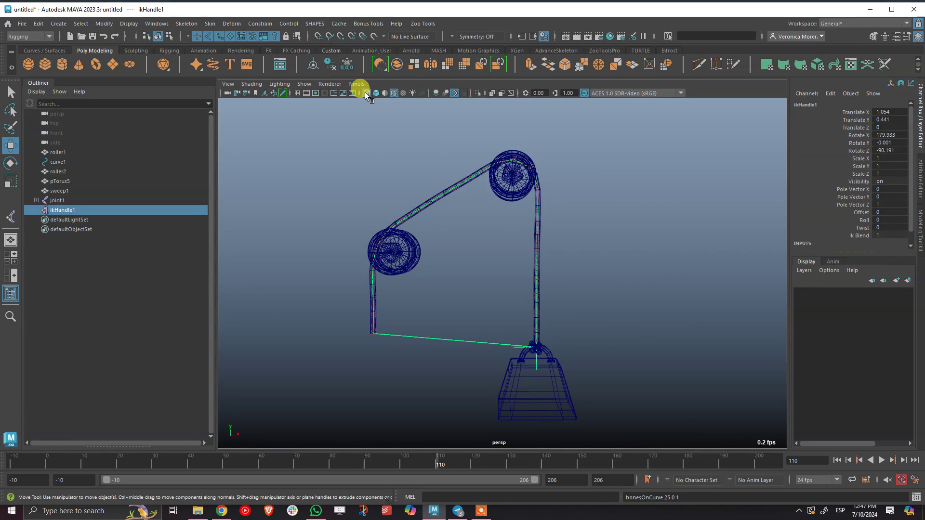
click(376, 93)
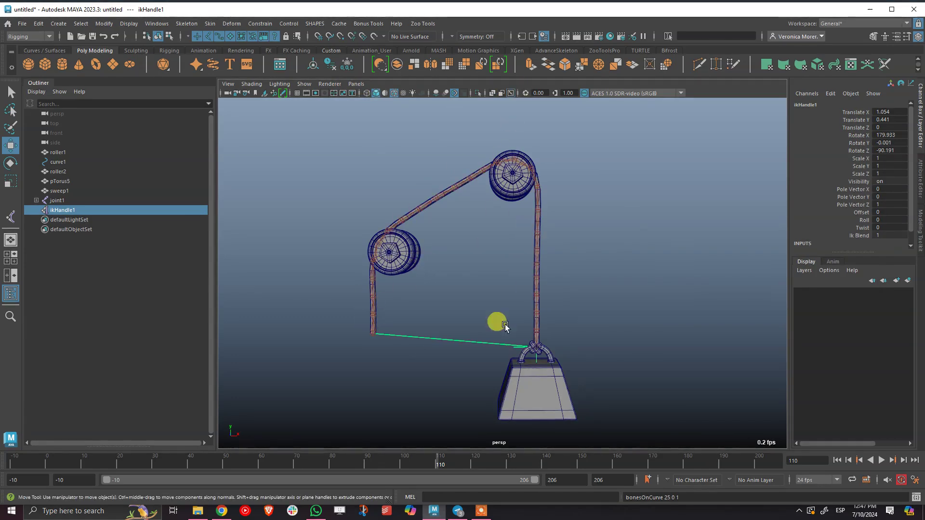
Inspect the new joint1 chain, ikHandle1 and curve1 while panning the view.
scroll(562, 239, up, 2)
scroll(540, 261, up, 2)
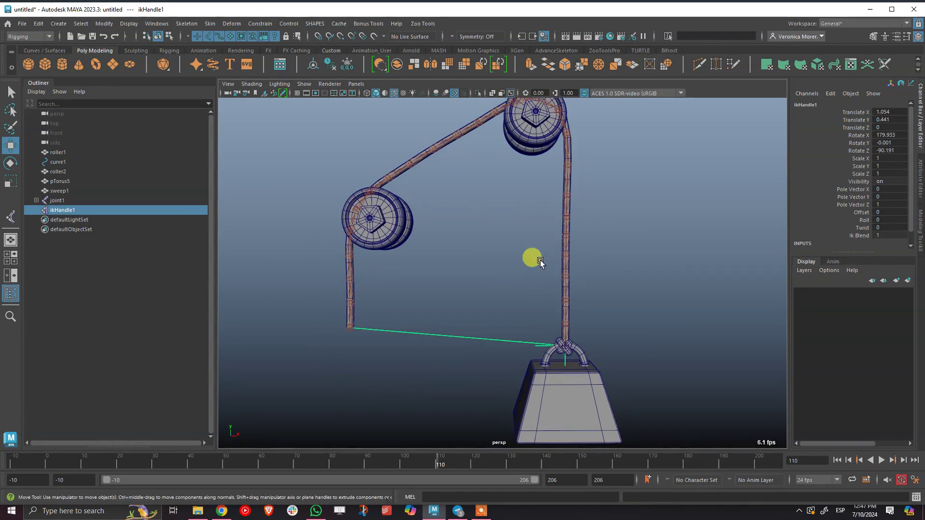
alt+middle_drag(527, 319, 511, 322)
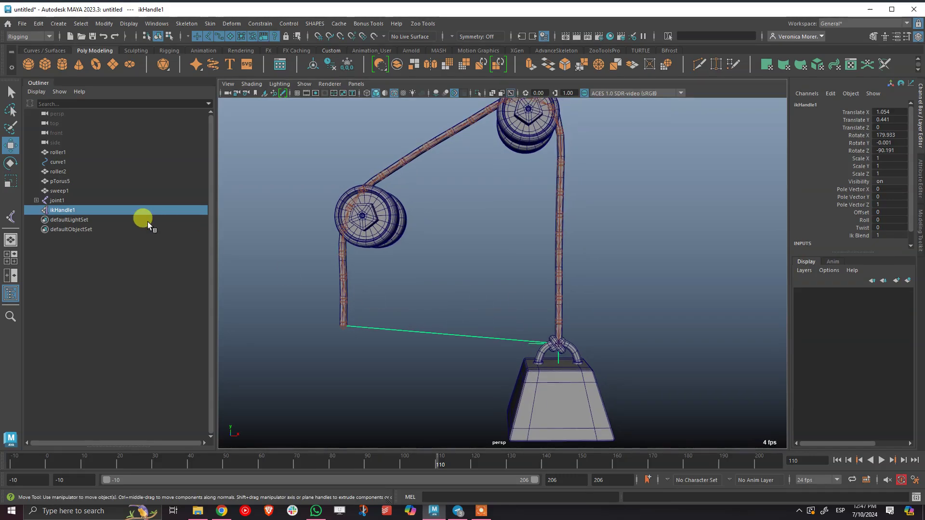
click(77, 201)
click(83, 210)
click(51, 162)
alt+middle_drag(402, 248, 435, 251)
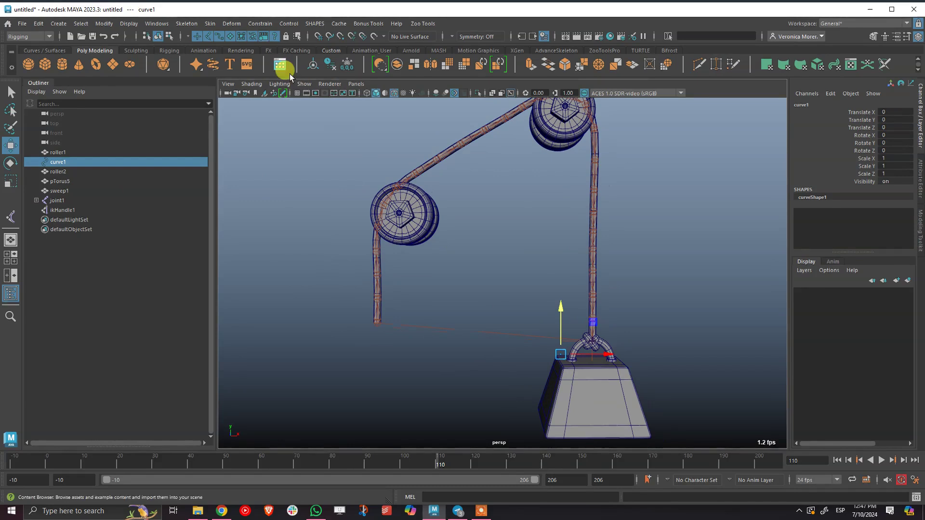
Add a cluster deformer to the control points at the rope's free end.
click(367, 93)
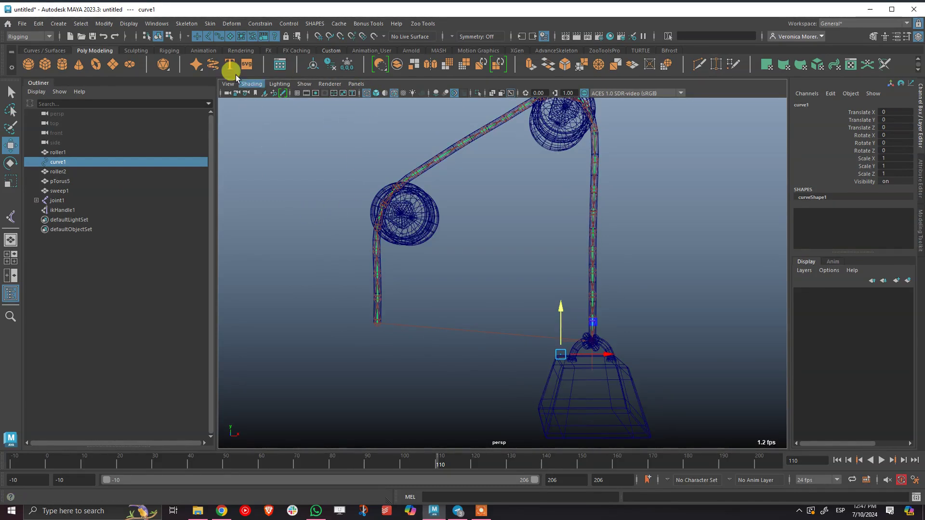
click(168, 37)
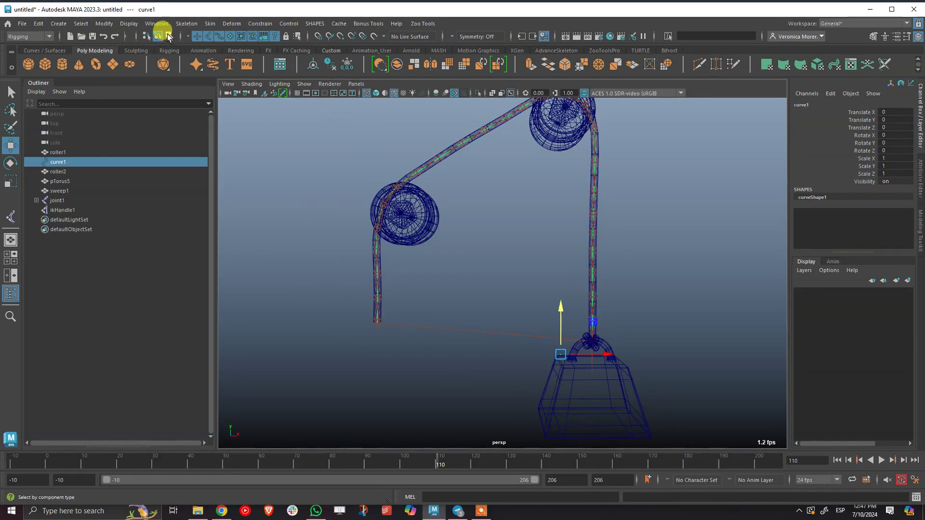
drag(429, 356, 336, 243)
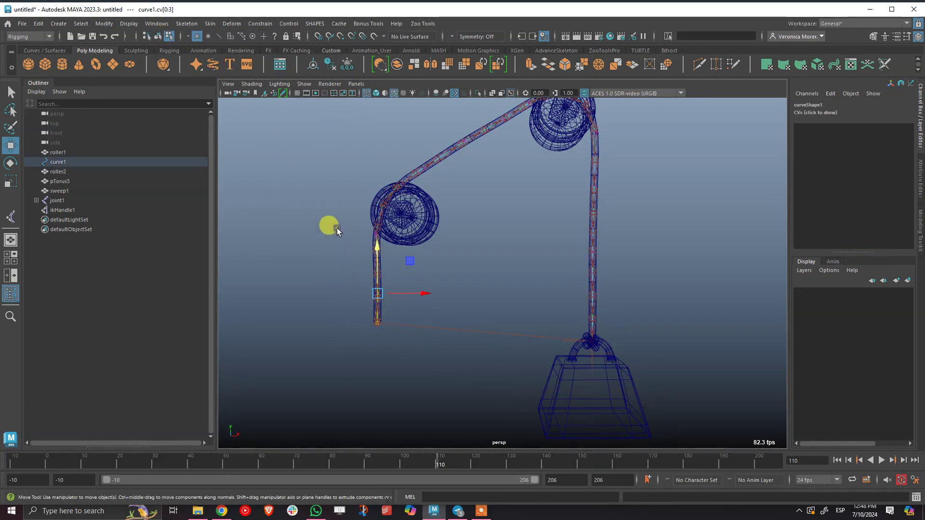
drag(415, 356, 337, 240)
click(231, 23)
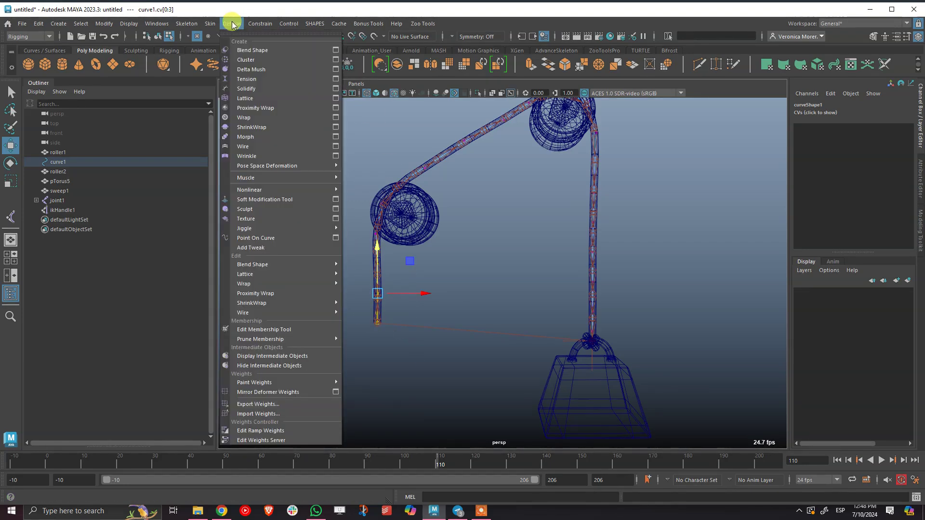
click(245, 59)
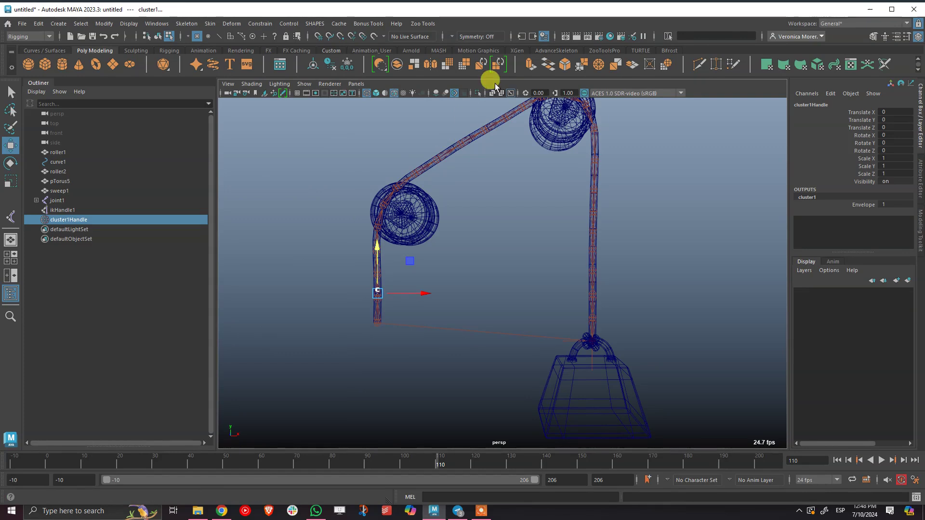
click(478, 93)
click(477, 93)
Rename the cluster handle to ctrl in the Outliner and deselect everything.
double_click(85, 215)
drag(68, 217, 93, 216)
key(ctrl+a)
text(ct)
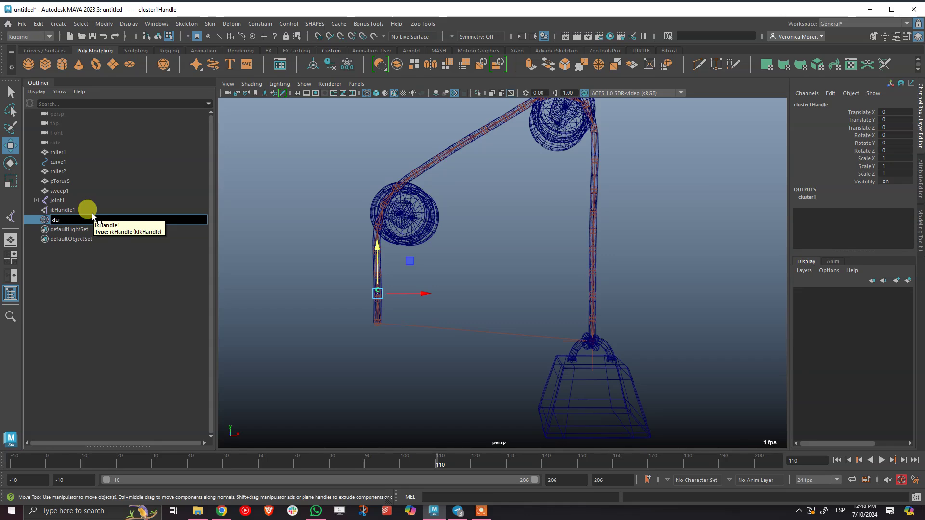
text(rl)
key(Return)
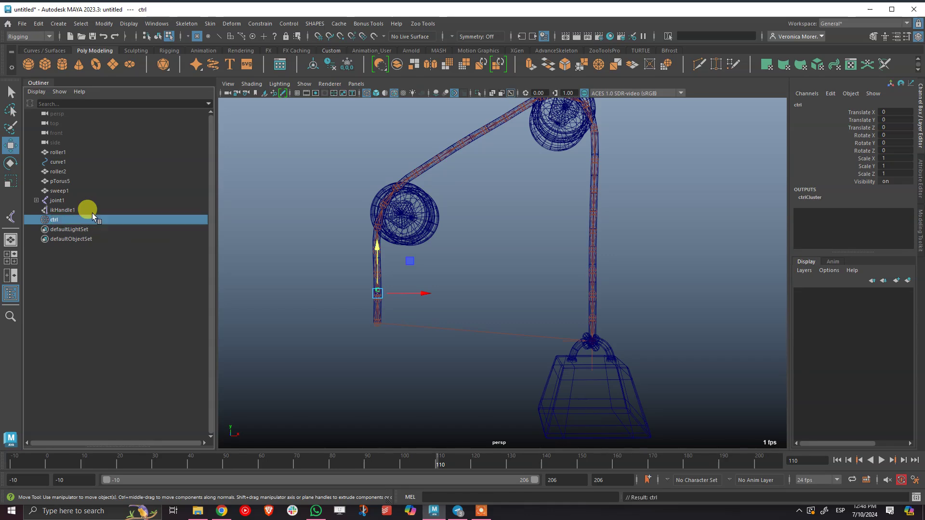
click(453, 262)
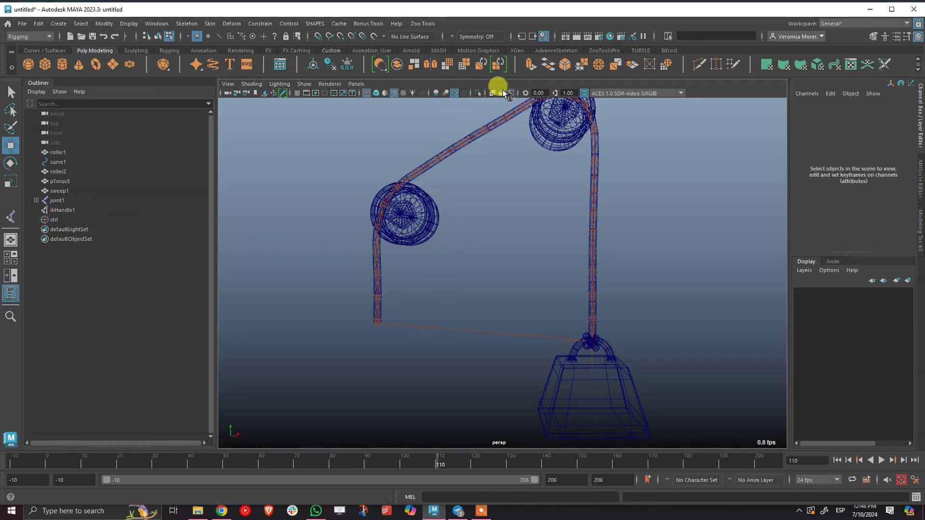
Switch to smooth shading with wireframe, then test-pull ctrl and undo the move.
click(375, 93)
scroll(461, 282, down, 2)
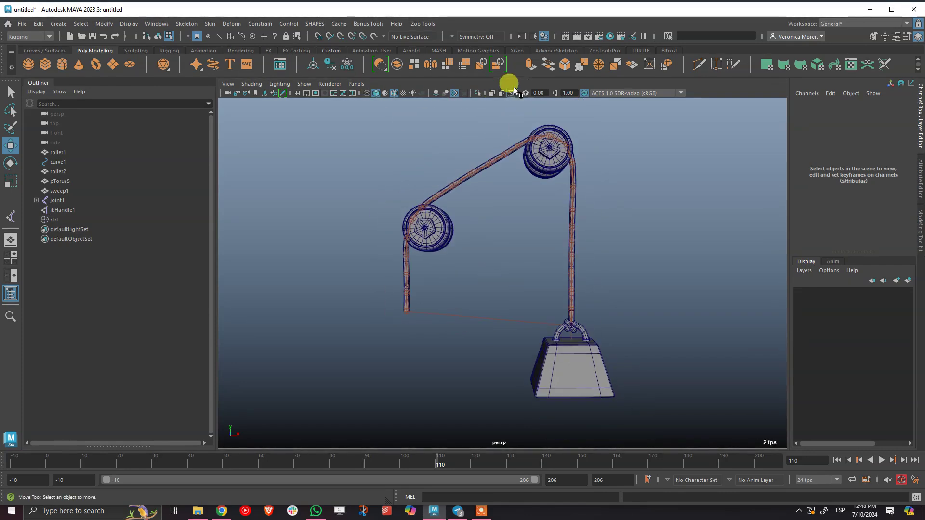
alt+drag(450, 251, 404, 319)
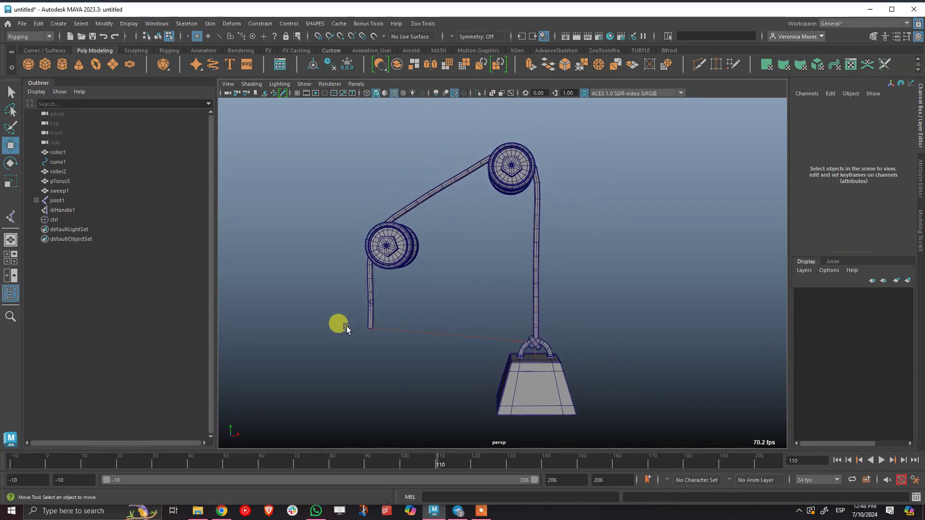
click(62, 219)
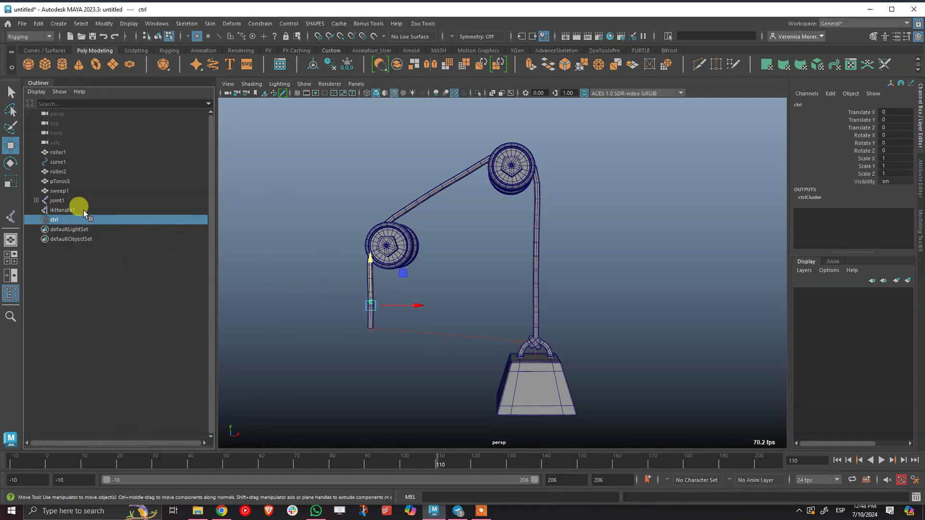
drag(368, 264, 380, 293)
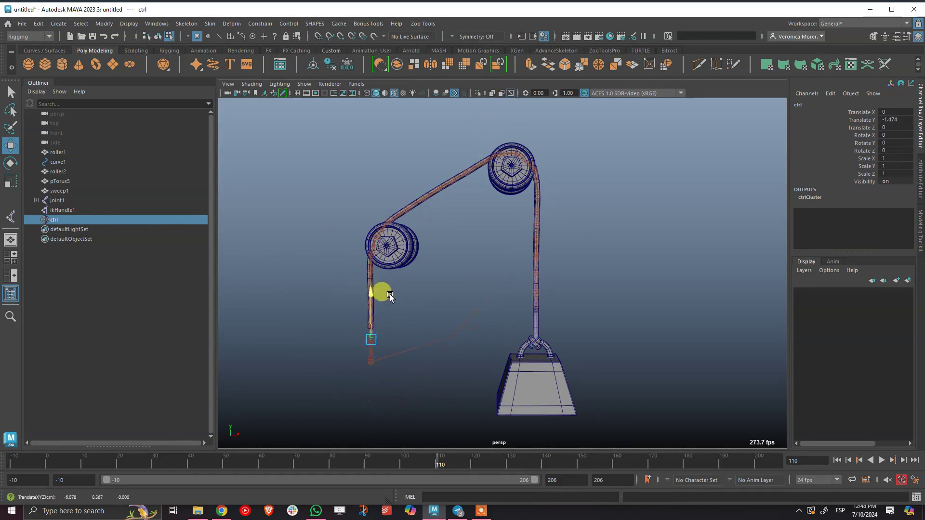
key(ctrl+z)
key(ctrl+z)
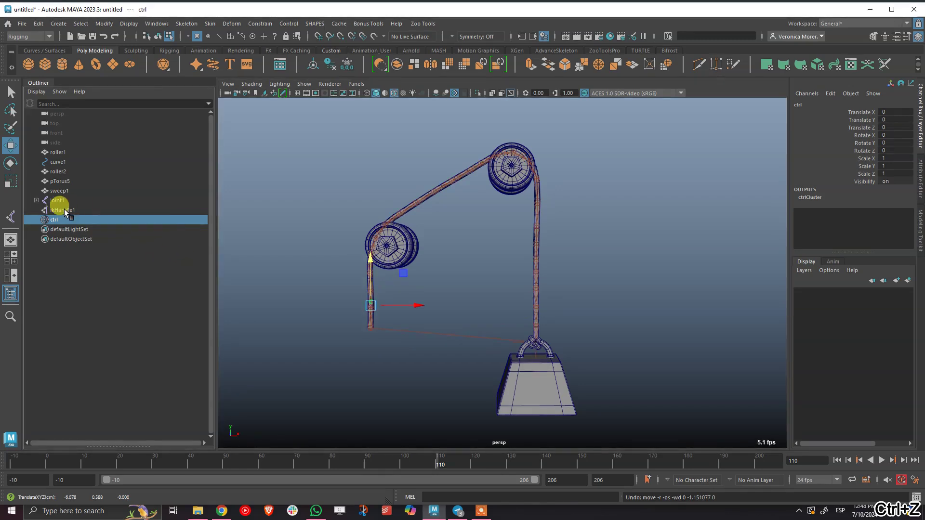
Expand the joint1 hierarchy and select joint1 through joint25.
shift+click(36, 200)
click(60, 201)
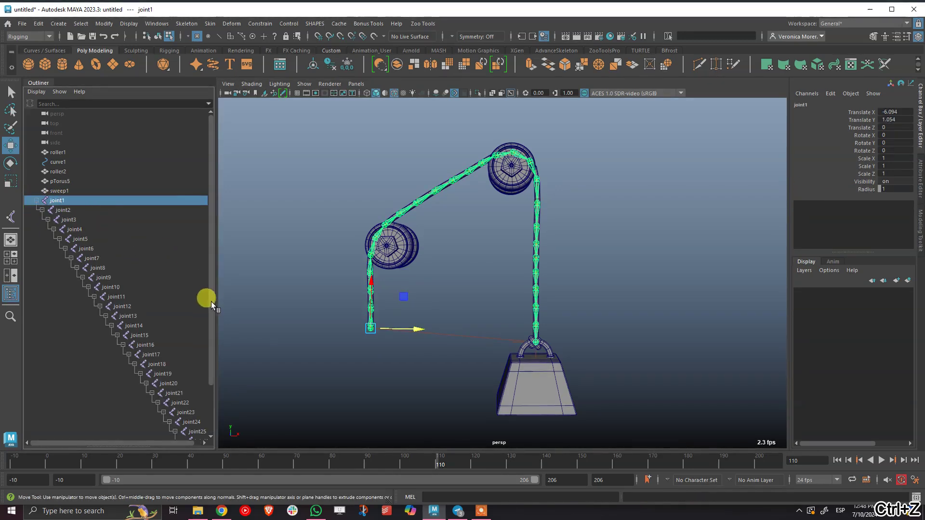
drag(211, 302, 212, 365)
shift+click(197, 374)
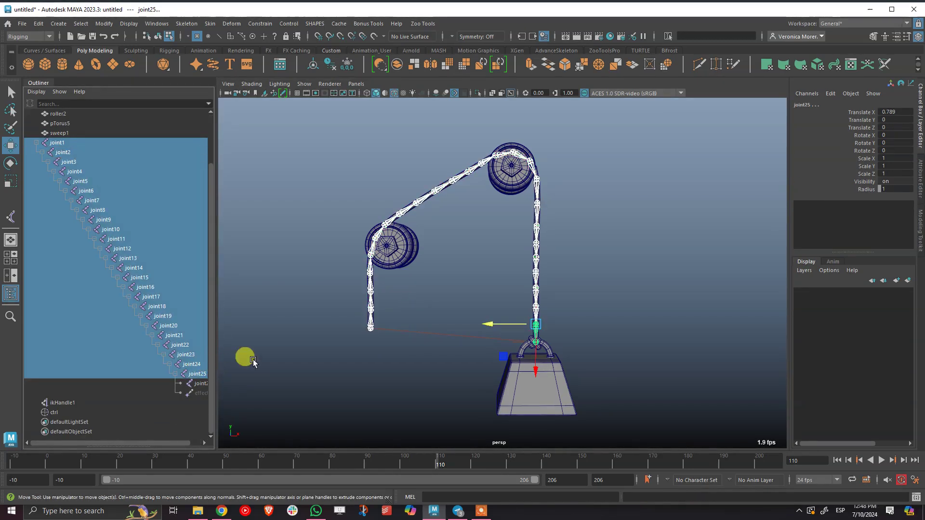
Bind the sweep1 rope mesh to the selected joint chain with Bind Skin.
scroll(427, 252, up, 5)
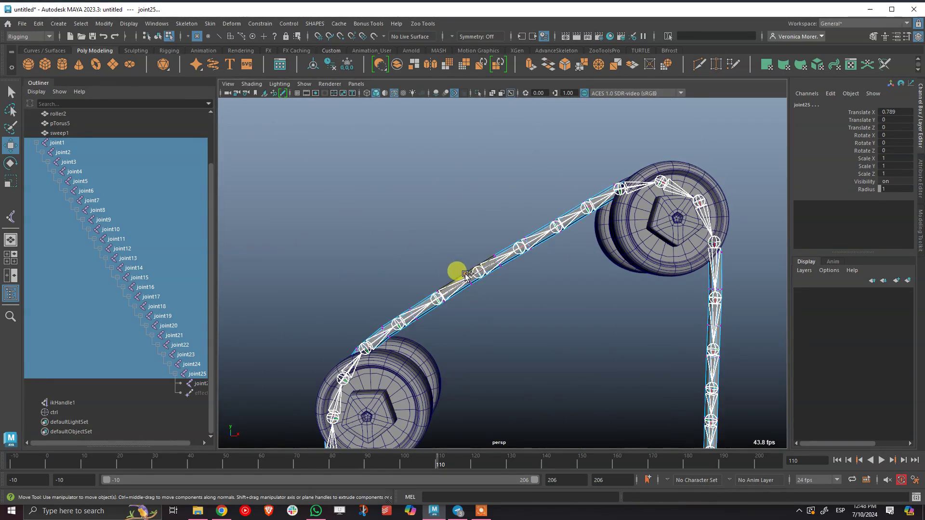
key(ctrl+z)
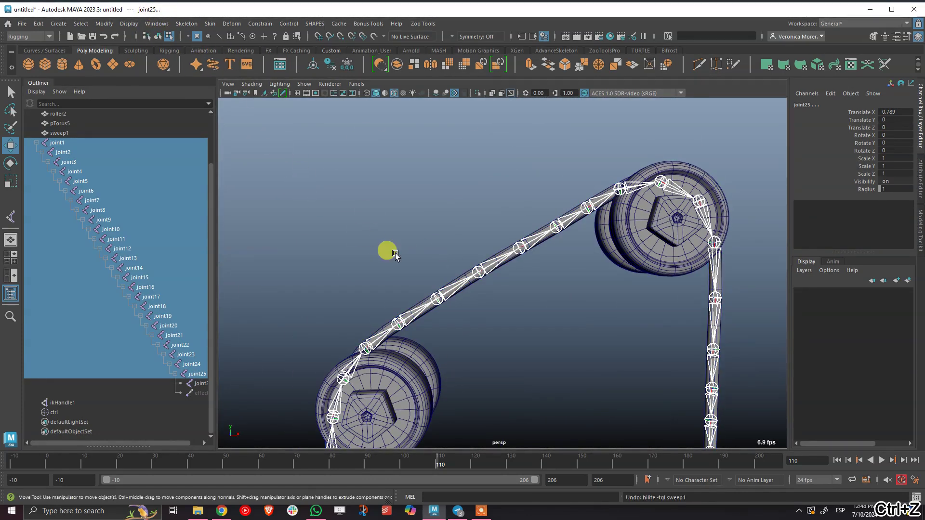
click(159, 36)
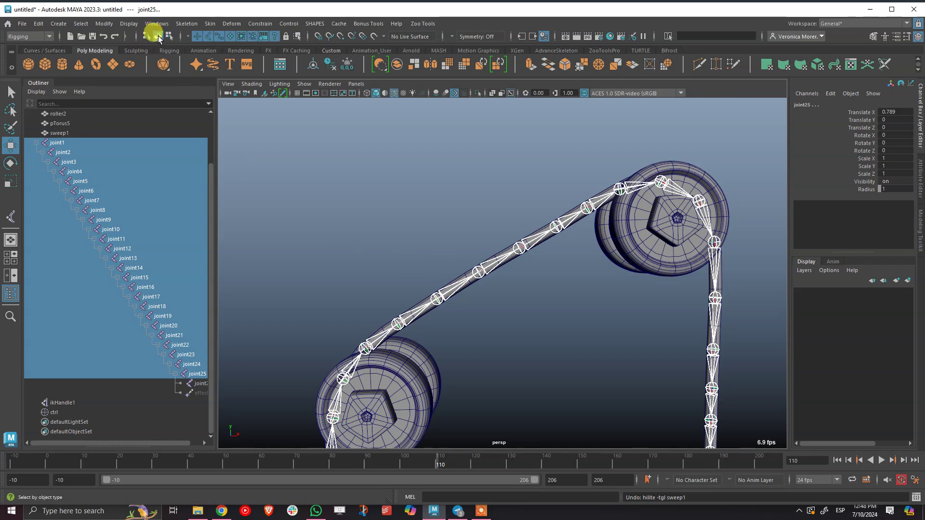
shift+click(474, 273)
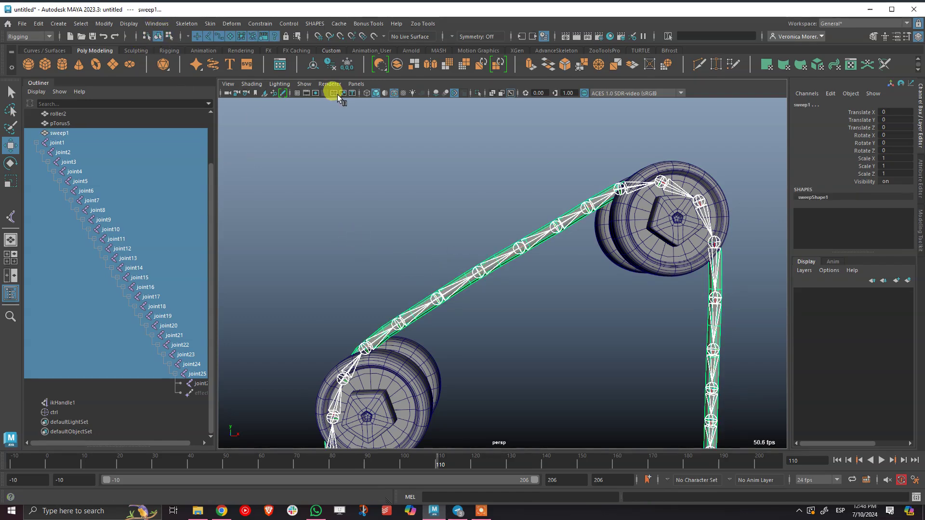
click(210, 23)
click(242, 53)
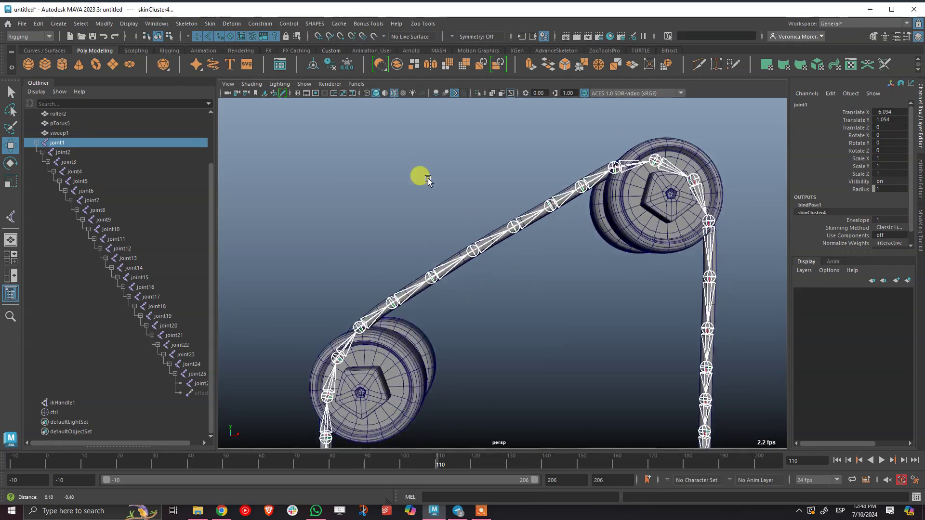
Bind the weight's ring pTorus5 to the last joint, then frame the whole rig.
alt+middle_drag(479, 221, 496, 227)
scroll(511, 270, up, 3)
click(507, 288)
shift+click(544, 323)
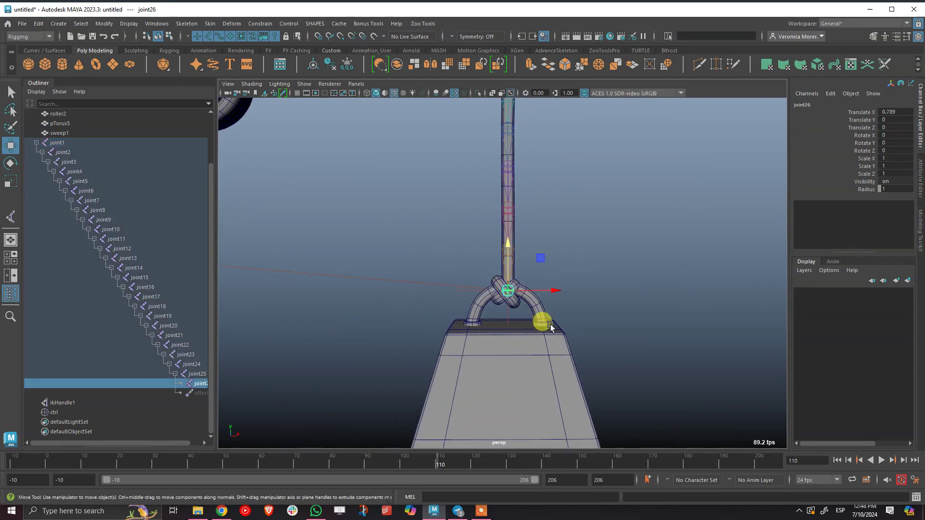
click(210, 23)
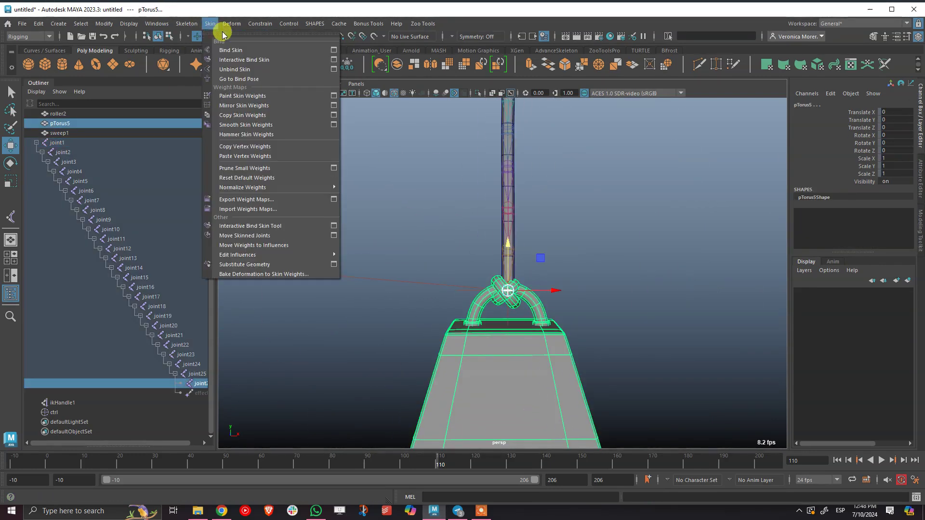
click(243, 53)
alt+right_drag(622, 292, 280, 315)
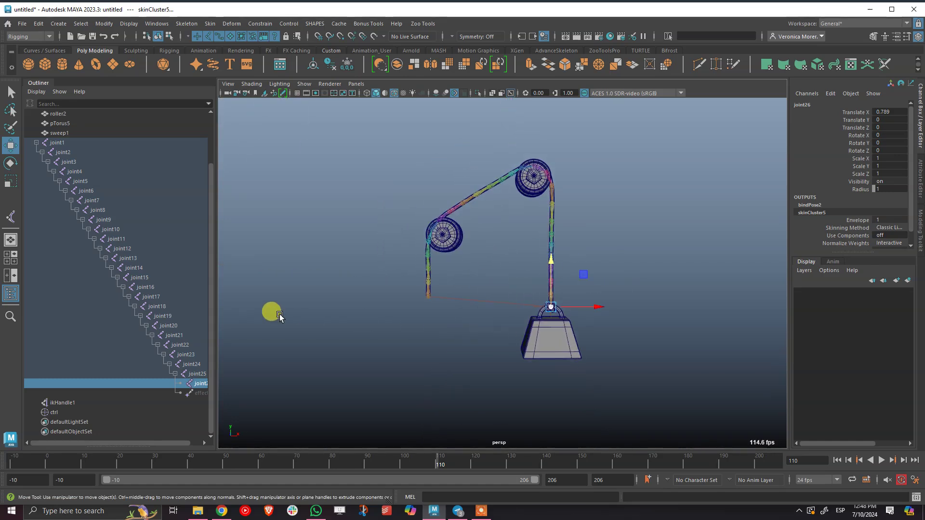
Test-pull ctrl up and down to check the weight follows the skinned rope, undoing each move.
click(61, 412)
scroll(400, 248, up, 3)
drag(383, 237, 404, 282)
key(ctrl+z)
alt+drag(516, 275, 494, 393)
key(ctrl+z)
alt+drag(546, 206, 476, 284)
drag(412, 332, 416, 261)
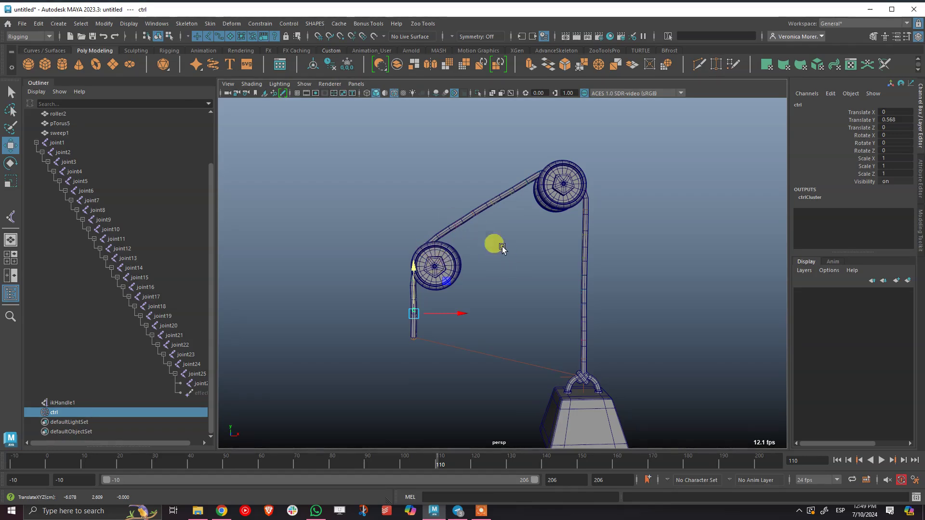
drag(412, 274, 409, 305)
key(ctrl+z)
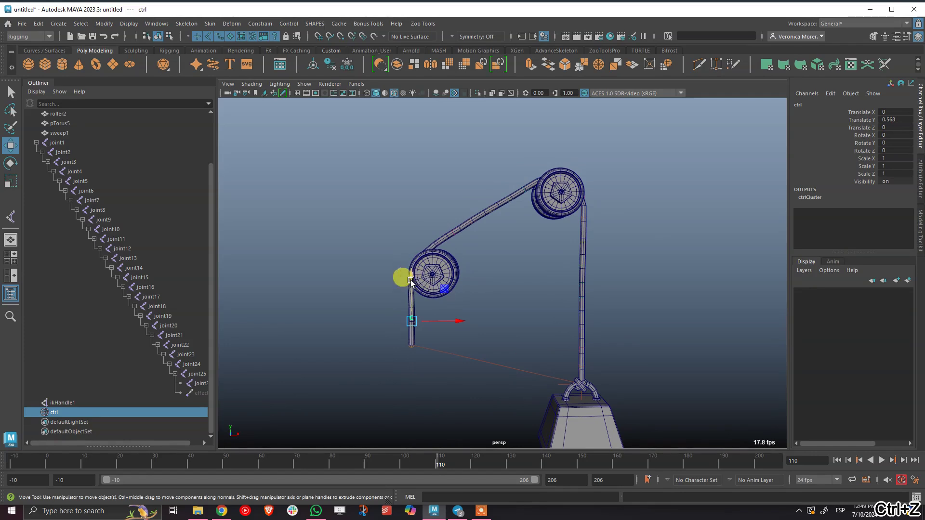
Set ctrl's Translate Y back to 0 in the Channel Box.
click(895, 119)
text(0)
key(Return)
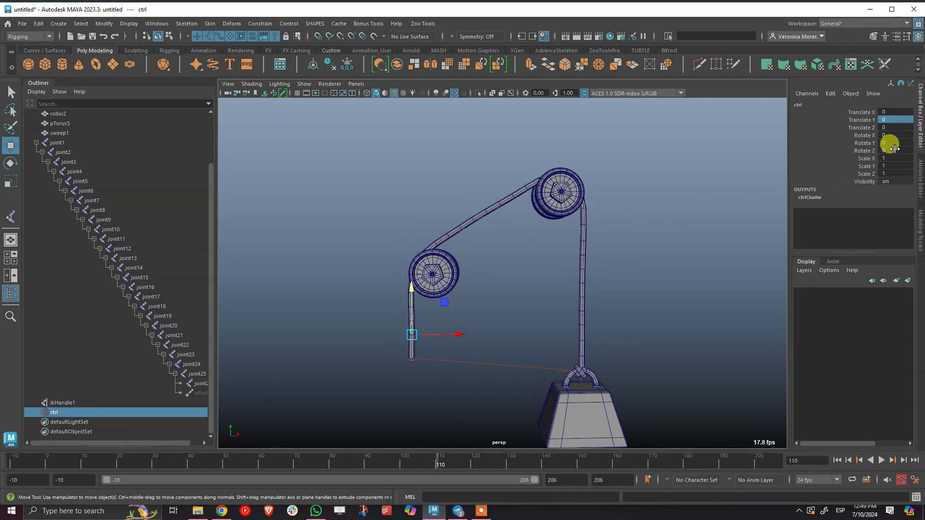
Open the Expression Editor for ctrl and write roller1.rz=ctrl.ty;.
click(830, 93)
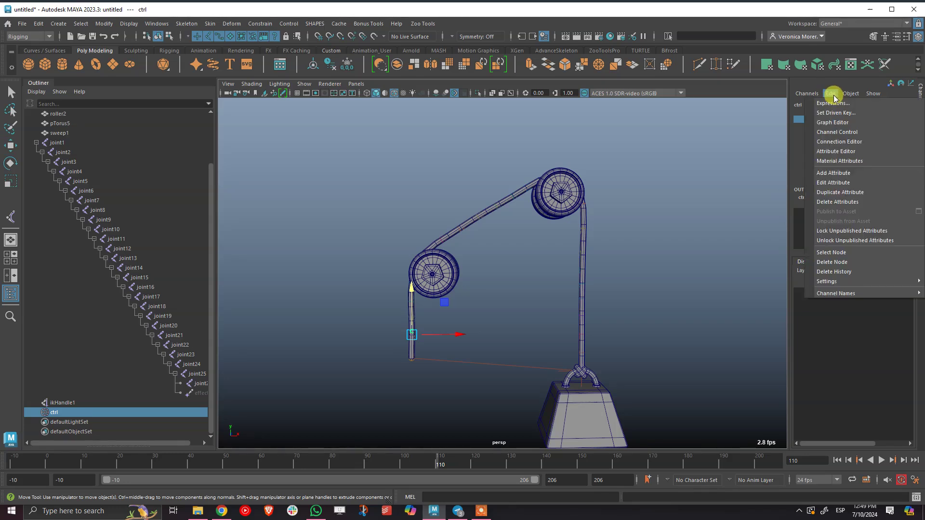
click(843, 103)
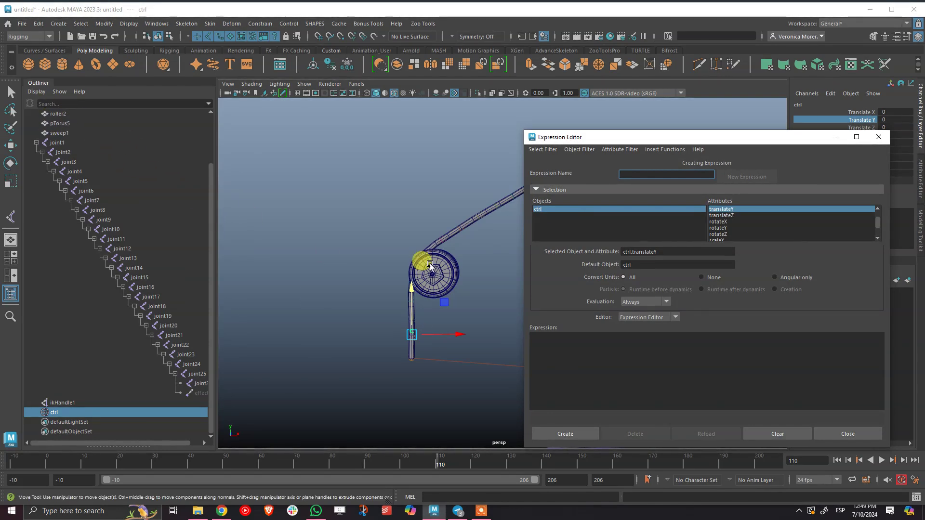
click(570, 344)
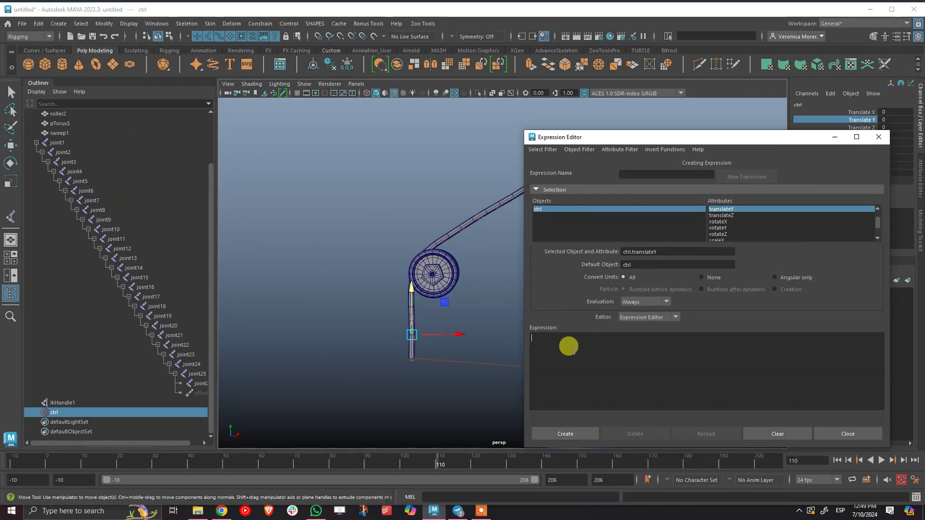
text(roller1.rz=)
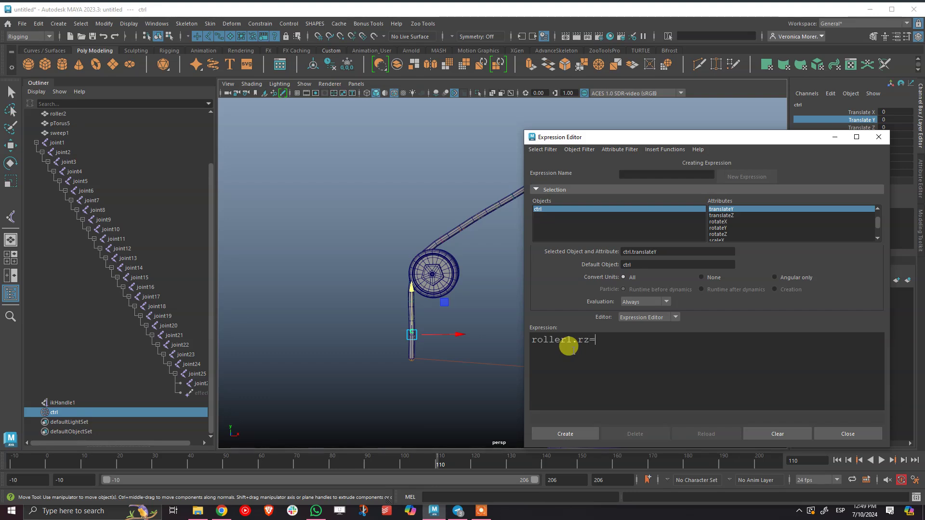
text(ctrl.ty;)
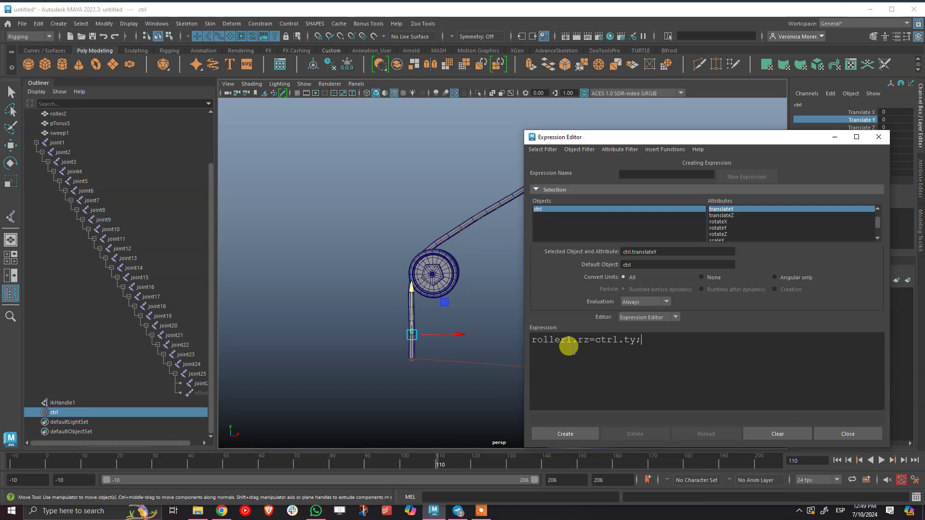
Duplicate the line as roller2.rz=ctrl.ty; and create the expression.
drag(651, 338, 506, 333)
key(ctrl+c)
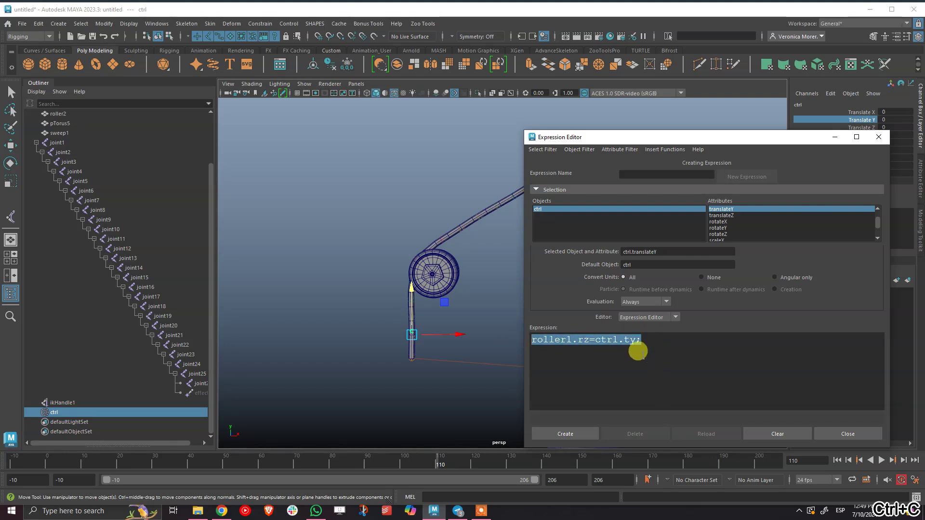
click(643, 342)
key(Return)
key(ctrl+v)
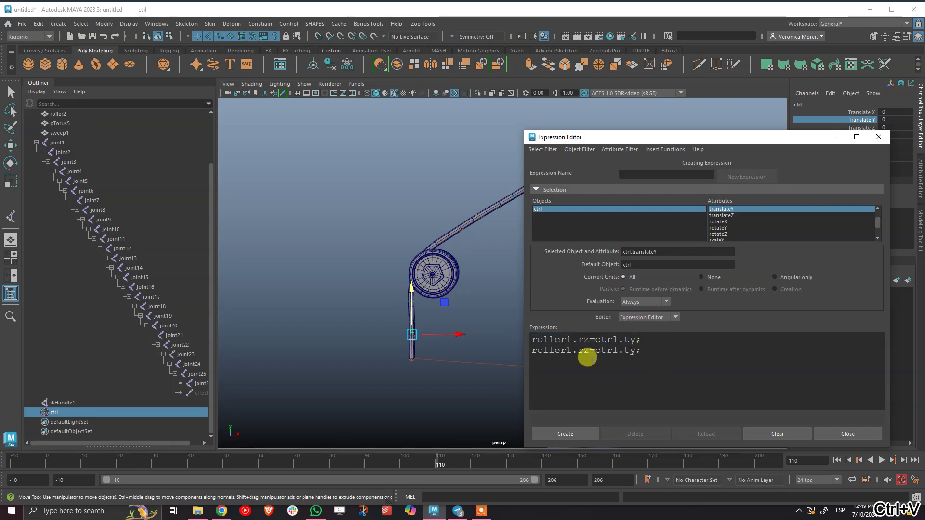
click(568, 351)
key(BackSpace)
text(2)
drag(615, 136, 222, 106)
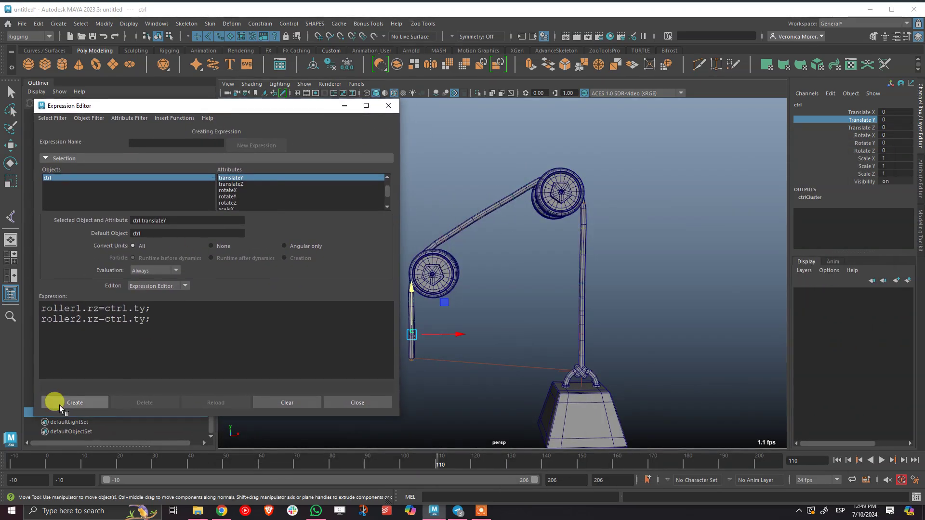
click(68, 402)
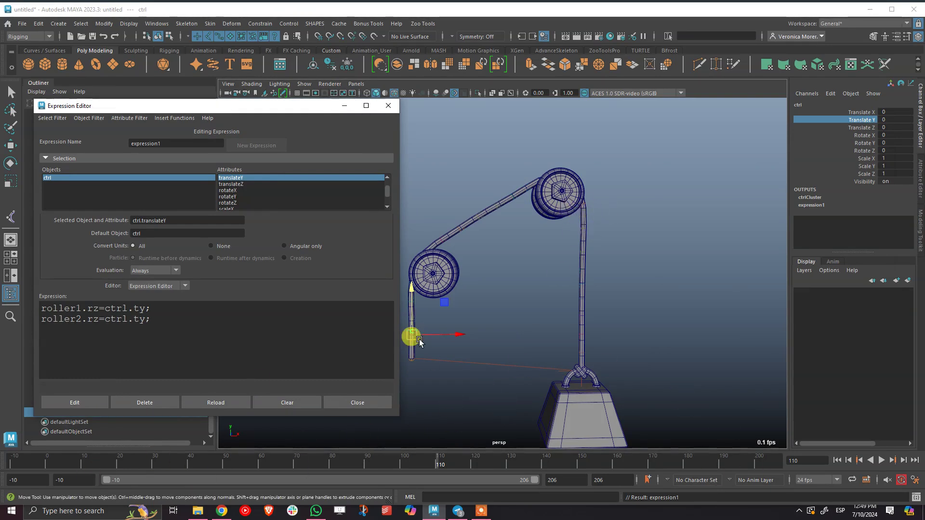
Test ctrl on the rollers, then negate ctrl.ty in both roller lines and apply.
drag(407, 289, 433, 345)
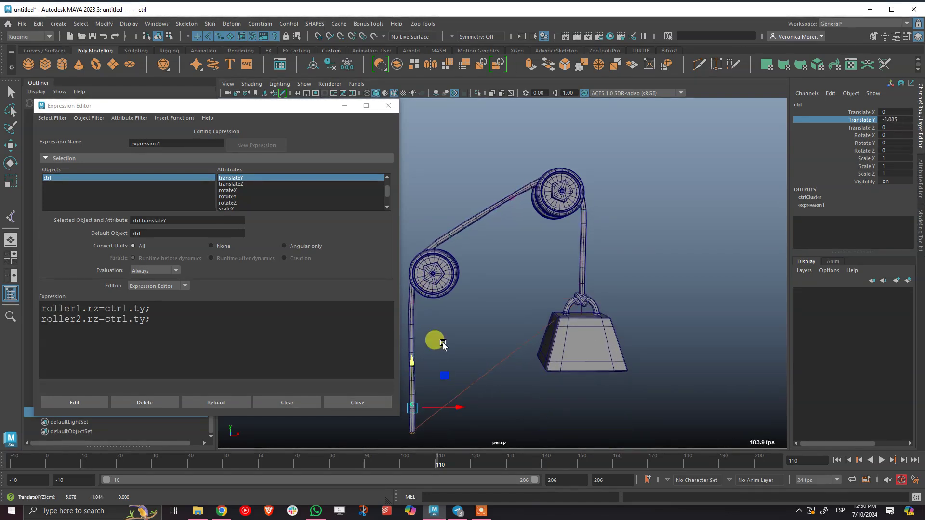
key(ctrl+z)
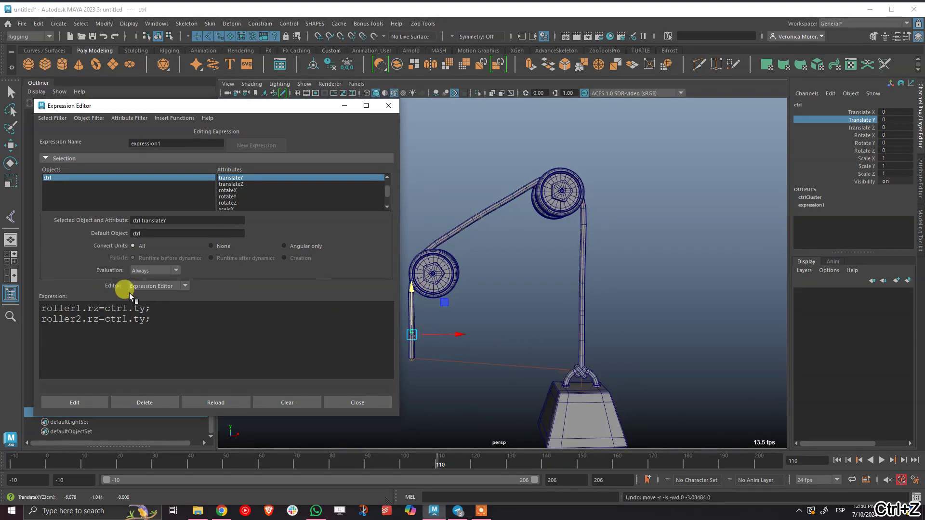
click(106, 309)
text(-)
click(105, 318)
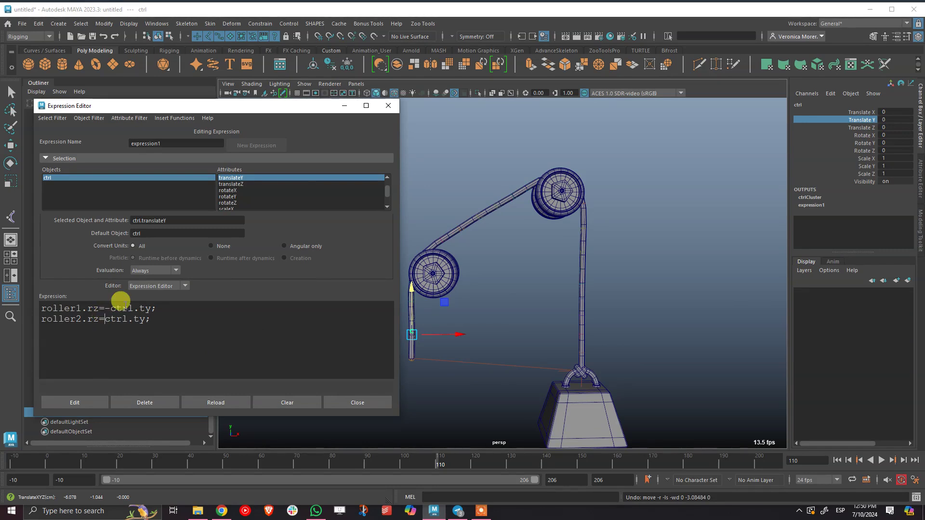
click(84, 404)
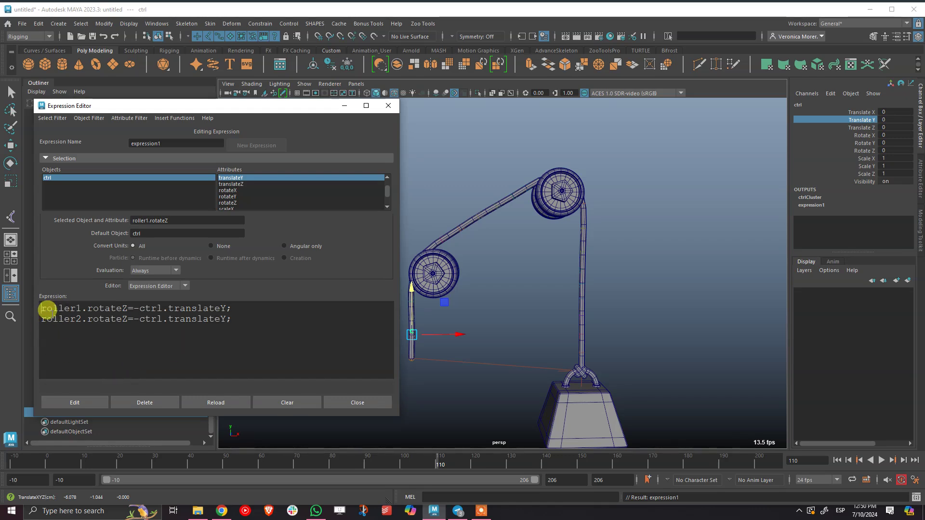
Insert a new top line $speed=20; into the expression.
key(Return)
key(Return)
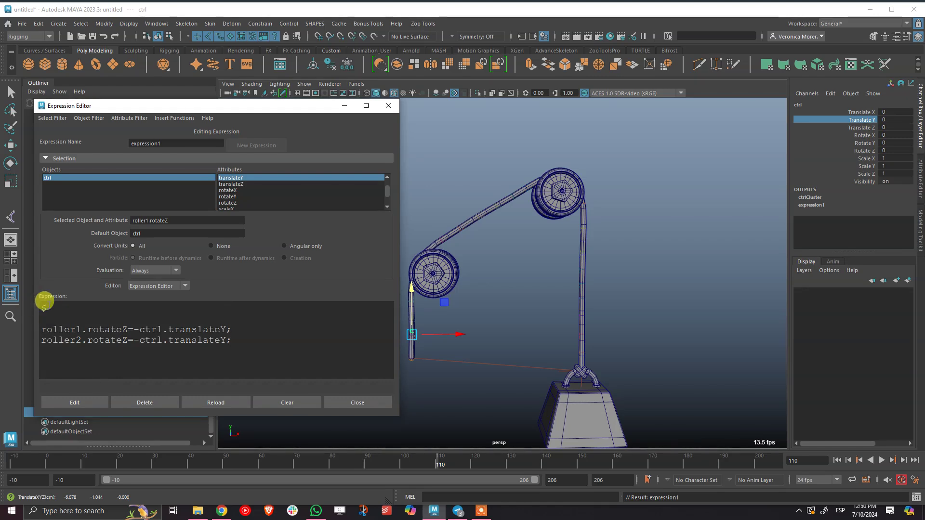
text(speed=20;)
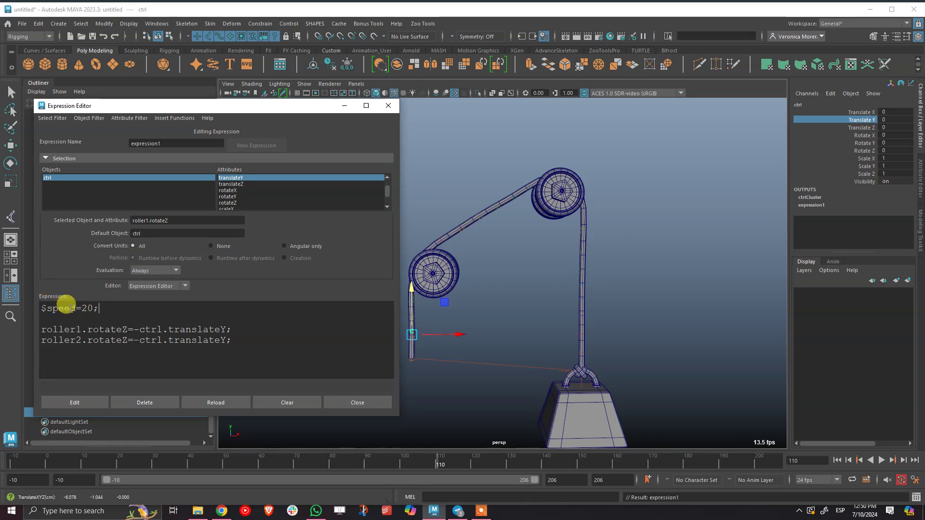
drag(57, 305, 42, 305)
Multiply ctrl.translateY by $speed in both roller rotation lines and apply the expression.
key(ctrl+c)
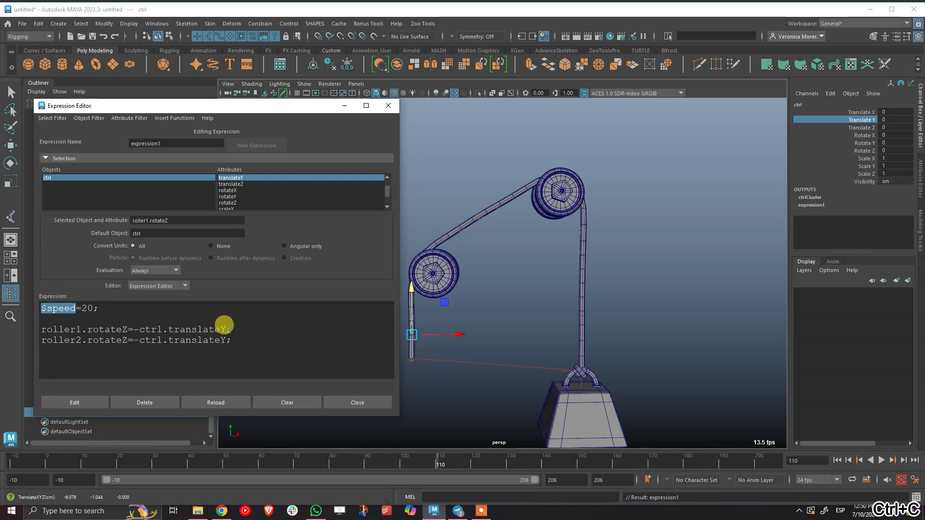
click(226, 318)
text(*)
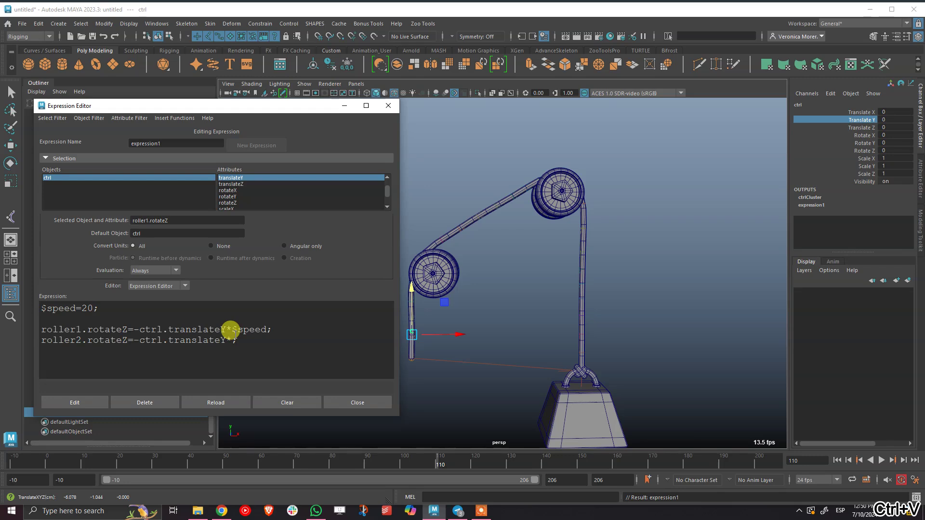
key(ctrl+v)
click(88, 406)
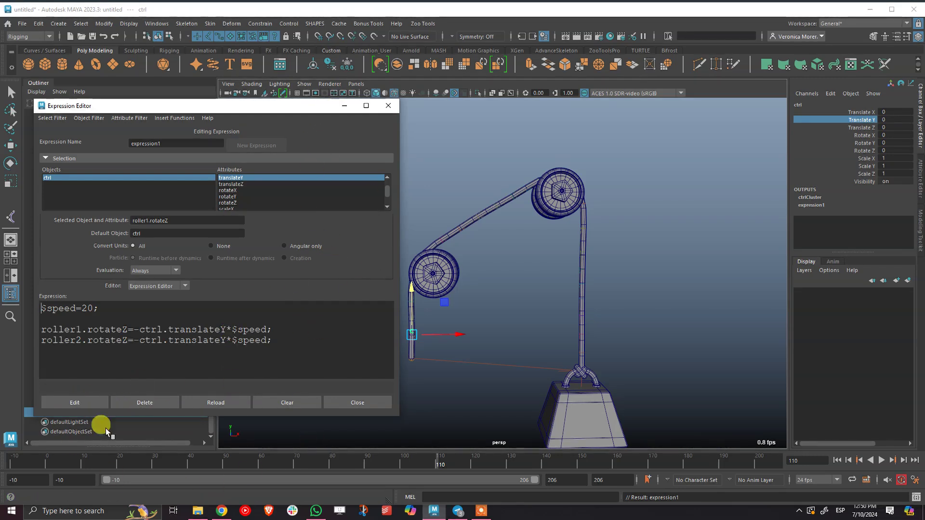
Test-drag ctrl, undo the move, then change the speed value from 20 to 30 and apply.
drag(411, 289, 351, 364)
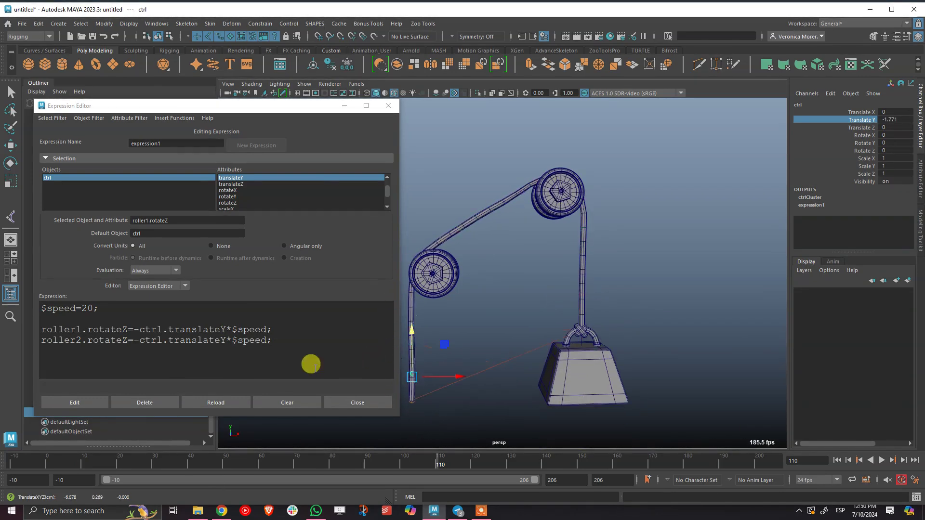
key(ctrl+z)
click(86, 307)
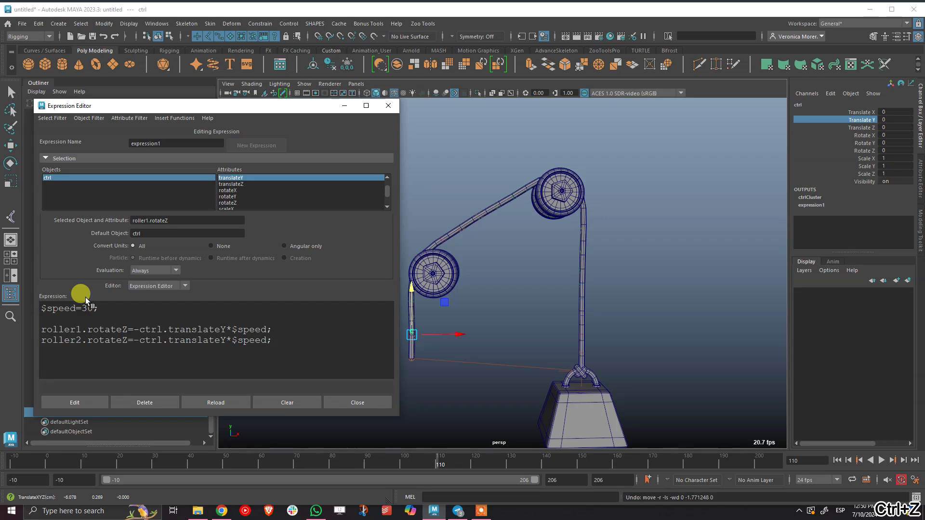
text(3)
click(92, 402)
Test and undo a ctrl move, close the Expression Editor, then drag ctrl to Translate Y -0.689.
drag(437, 271, 424, 351)
key(ctrl+z)
click(388, 106)
alt+middle_drag(574, 351, 490, 337)
drag(427, 271, 487, 334)
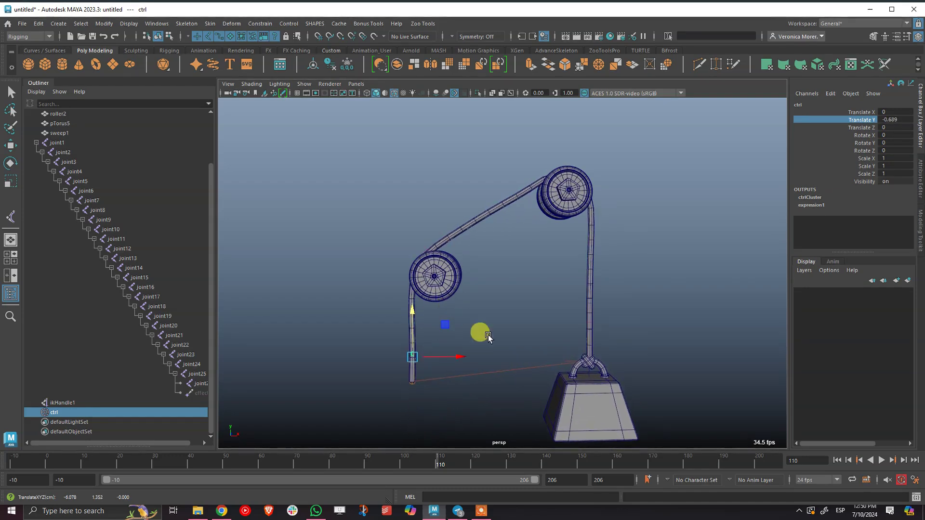